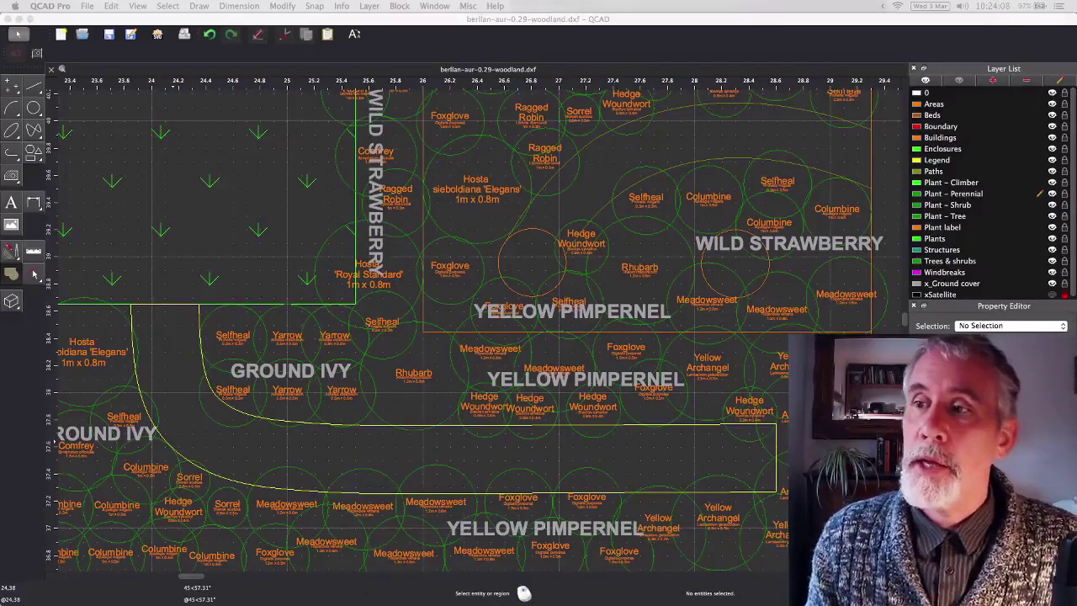
scroll(327, 456, "down", 1)
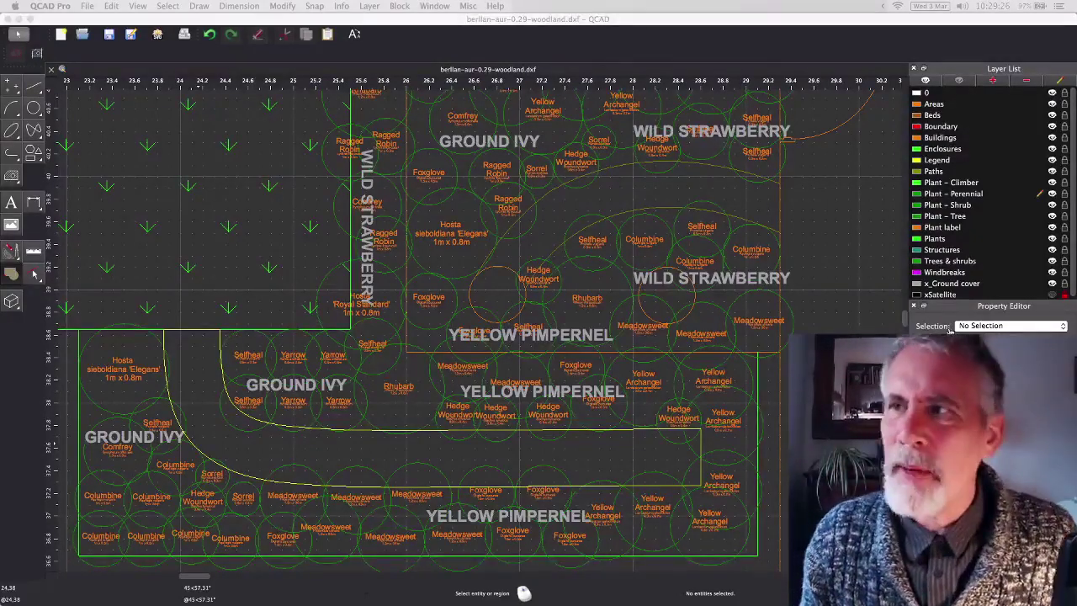
- Switch from the QCAD drawing to the Backyard Forest newsletter in Opera, then to the Wild Flower Gallery tab
key("super+Tab")
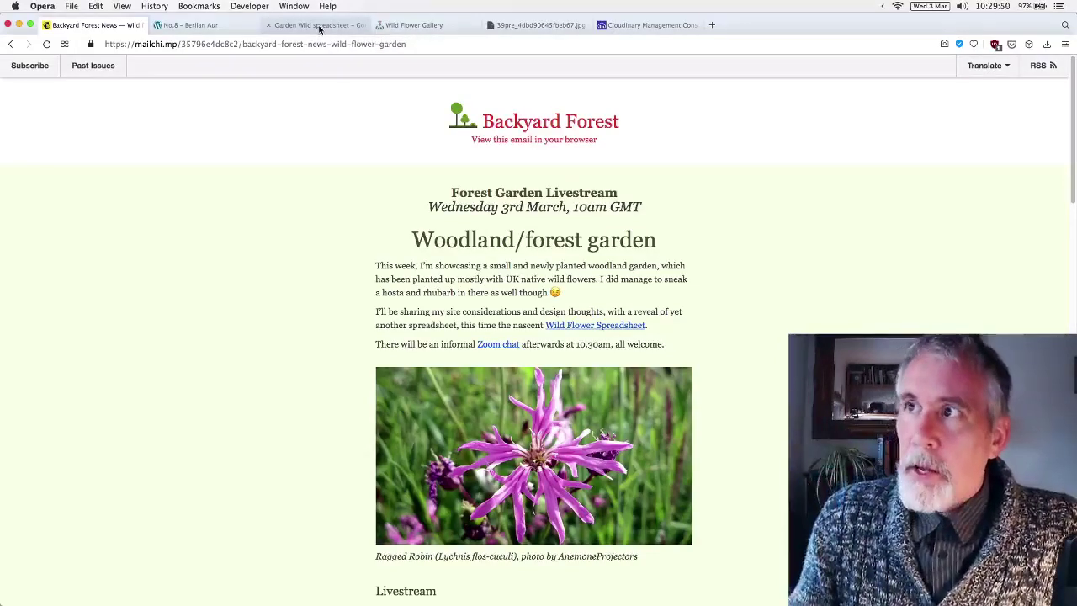
left_click(438, 26)
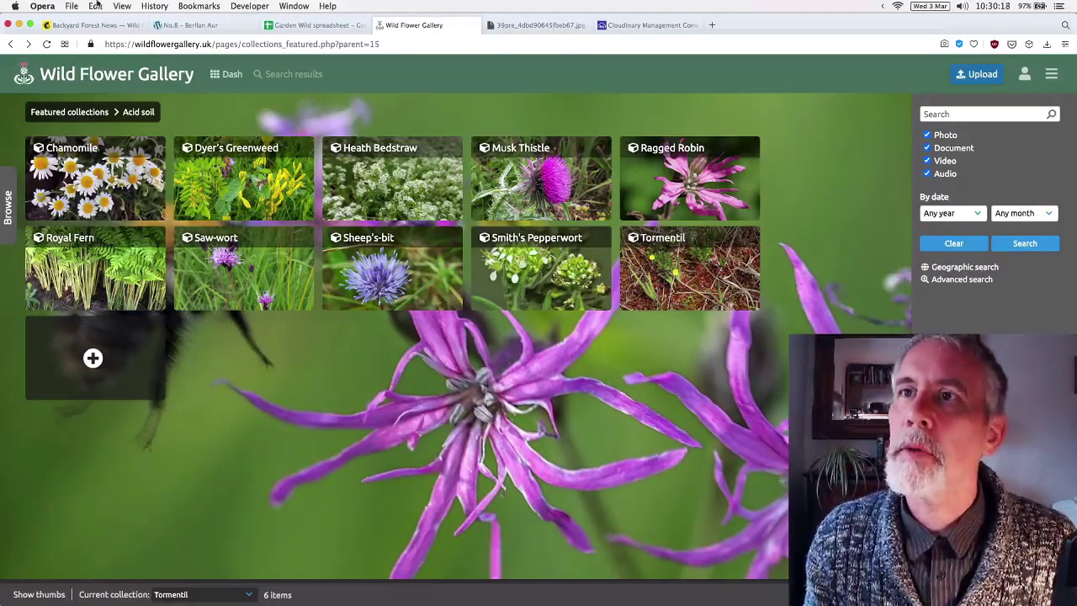
- Go back to Featured collections and open the Acid soil collection with its ten plant groups
left_click(96, 112)
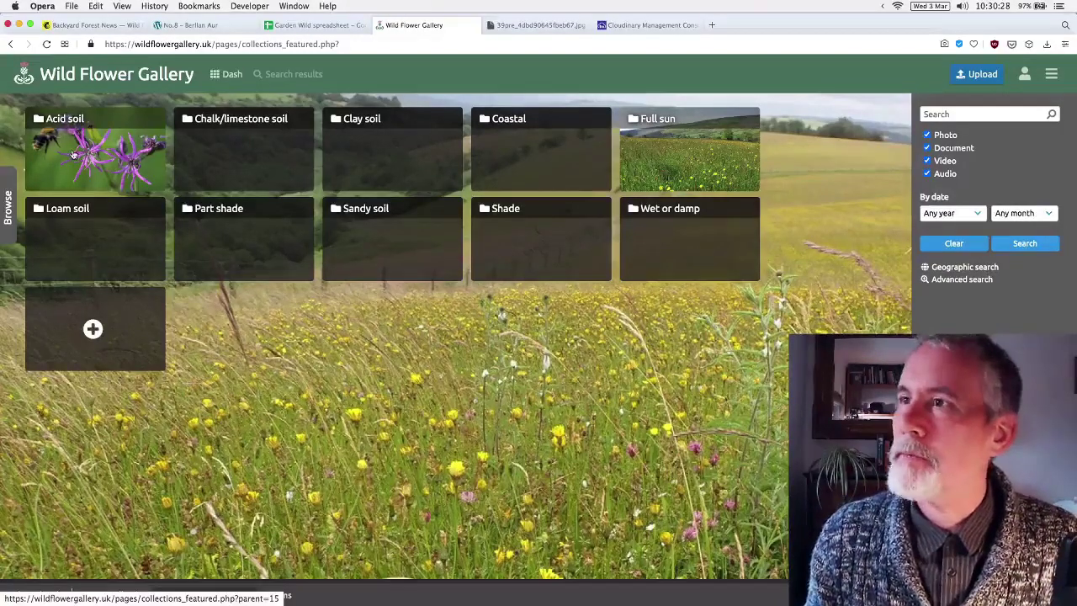
mouse_move(83, 213)
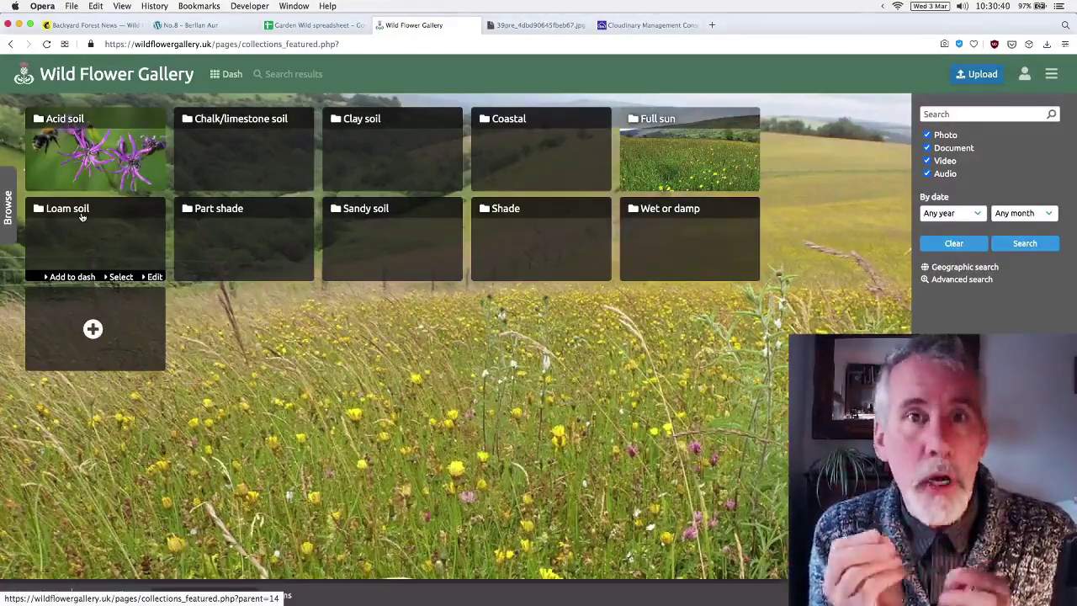
left_click(49, 161)
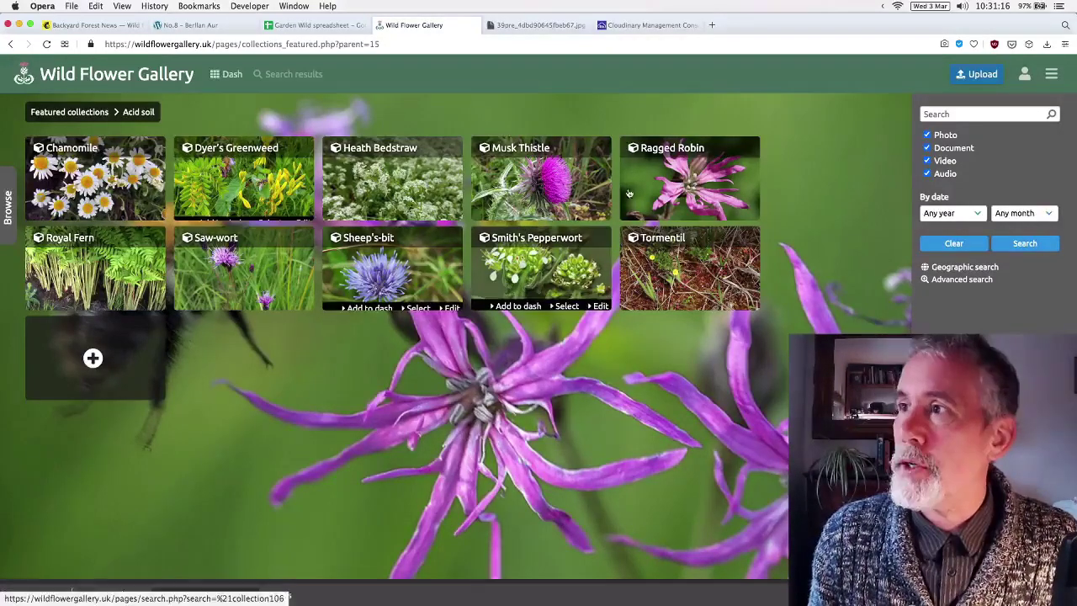
- Open the 4-resource Ragged Robin collection and preview its bumblebee photo with download sizes
left_click(684, 193)
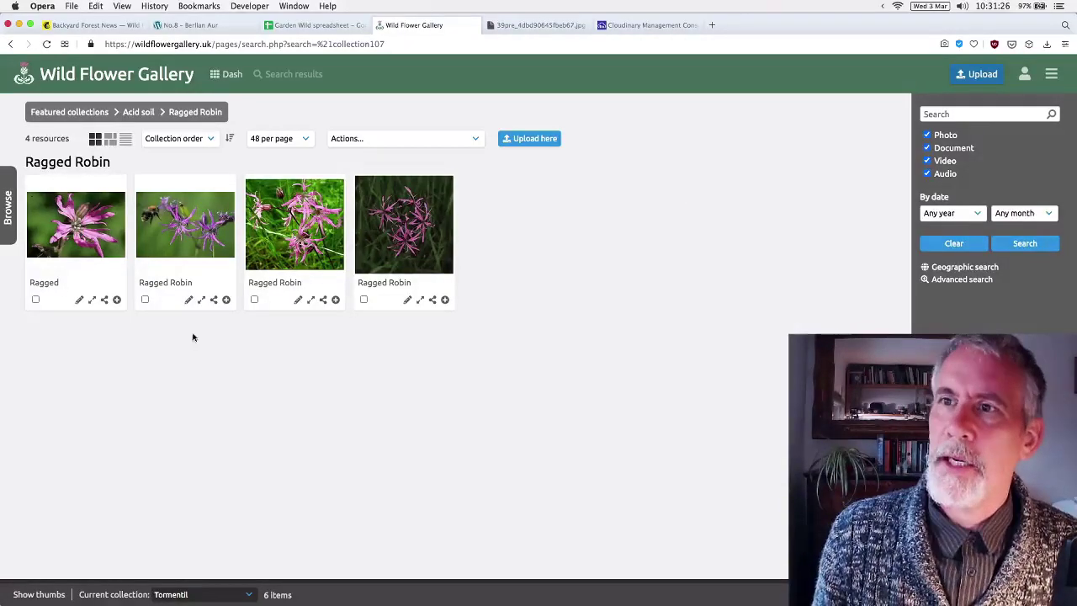
left_click(165, 235)
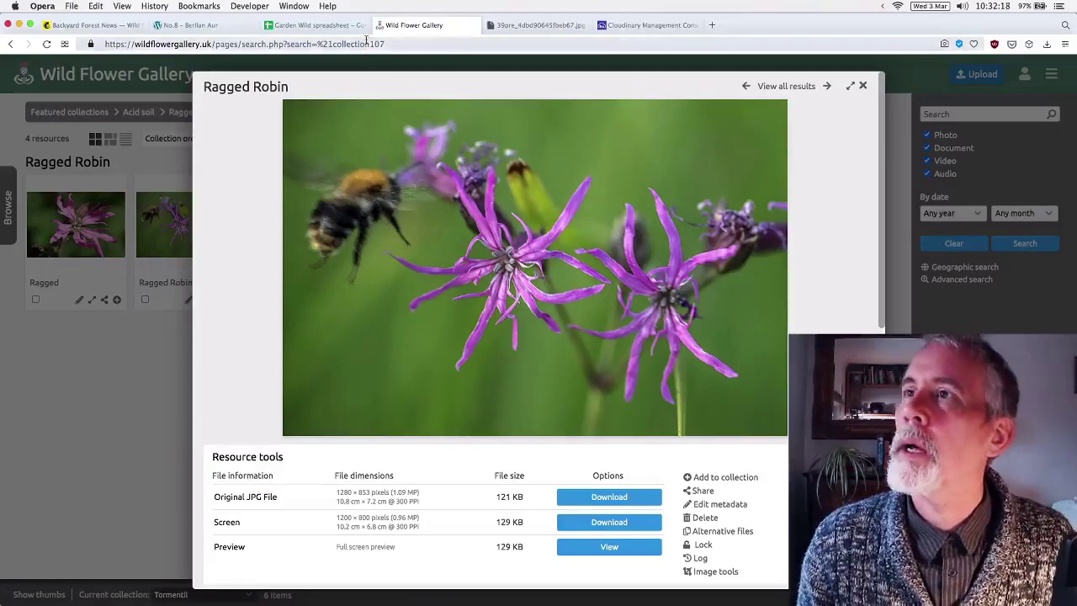
- Glance at the standalone Ragged Robin image, then load the Garden Wild website in the gallery tab
left_click(520, 25)
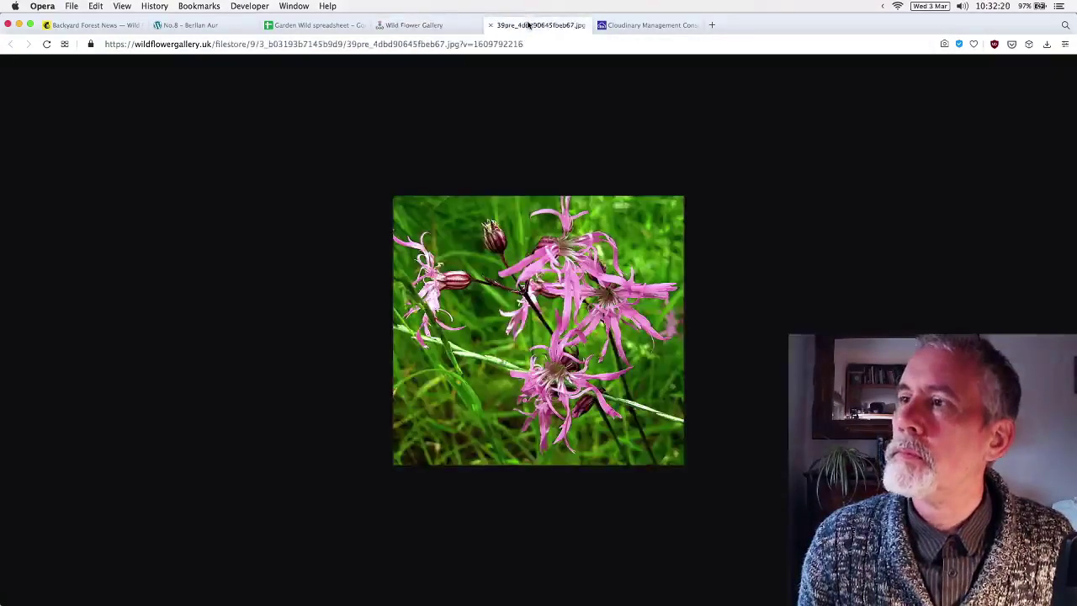
left_click(425, 27)
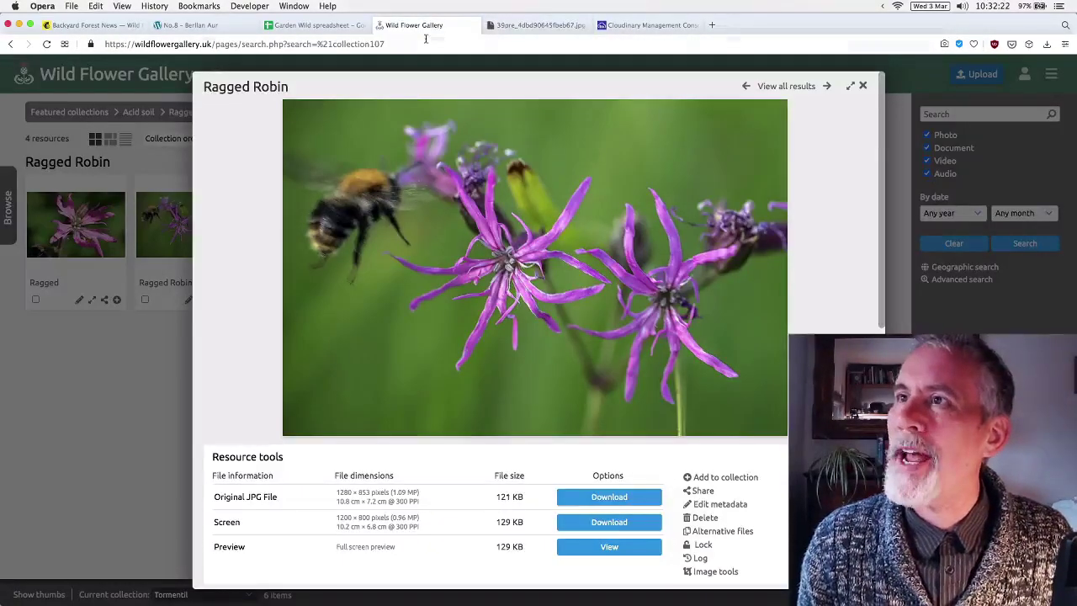
left_click(424, 44)
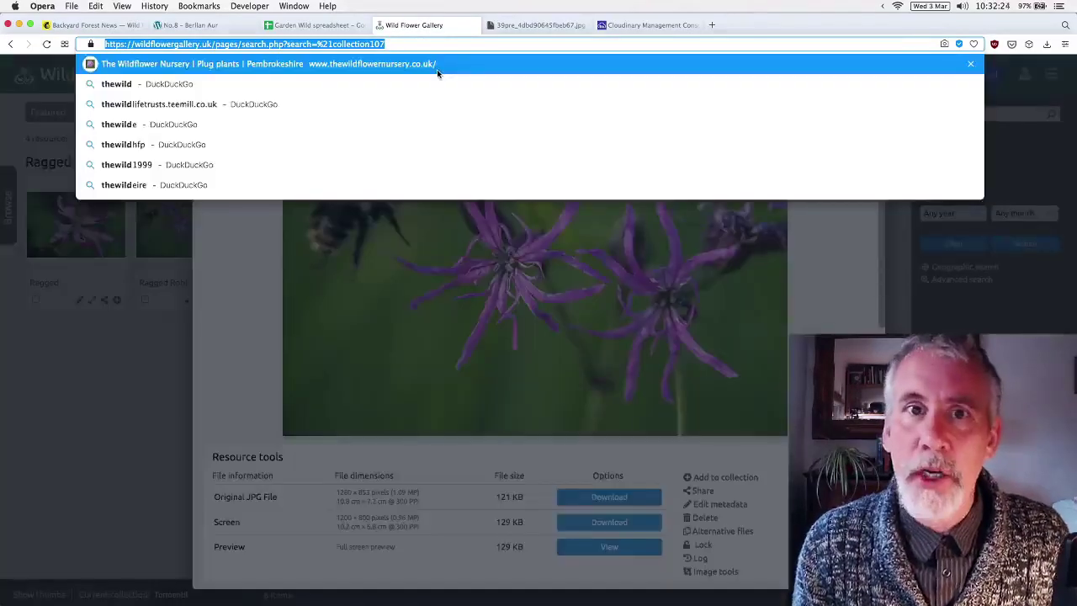
type("gardenwild")
key("Return")
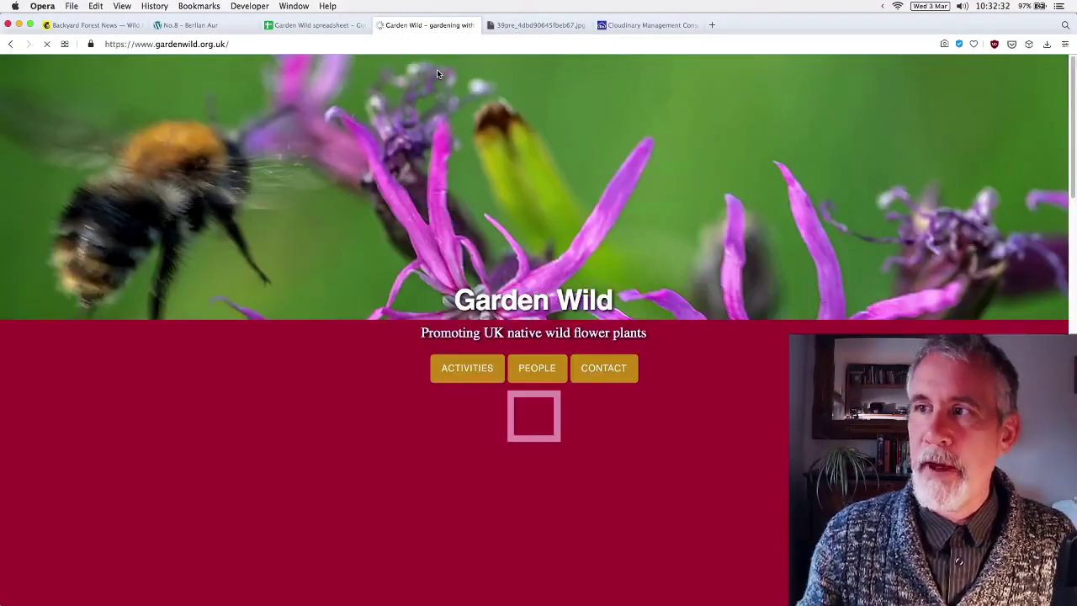
- Read down through the Welcome, Activities and People sections, then back up to Activities
scroll(380, 277, "down", 5)
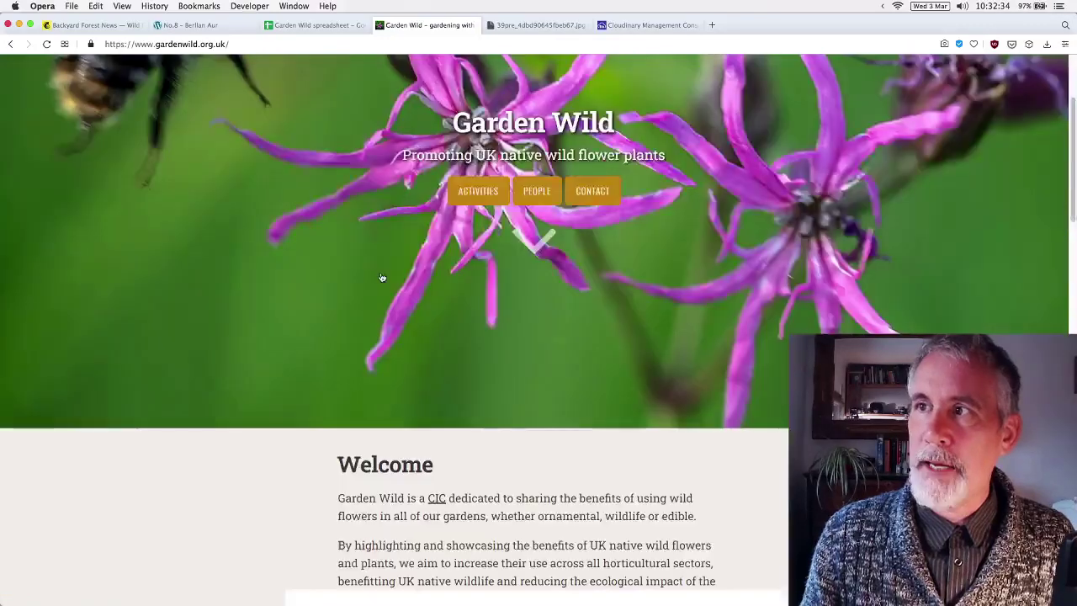
scroll(380, 278, "down", 10)
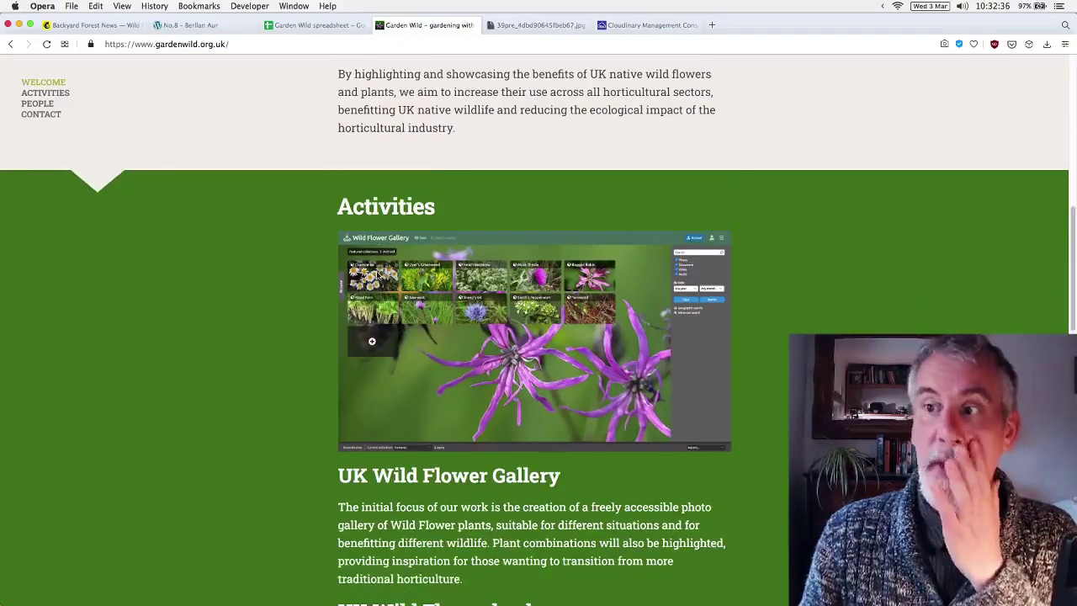
scroll(376, 277, "down", 5)
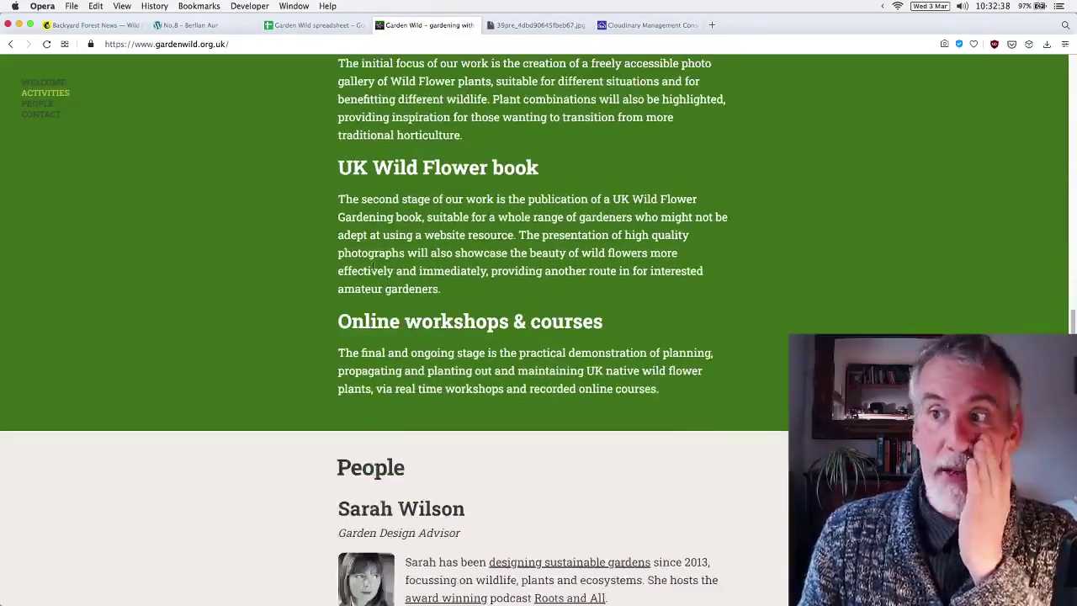
scroll(374, 268, "down", 5)
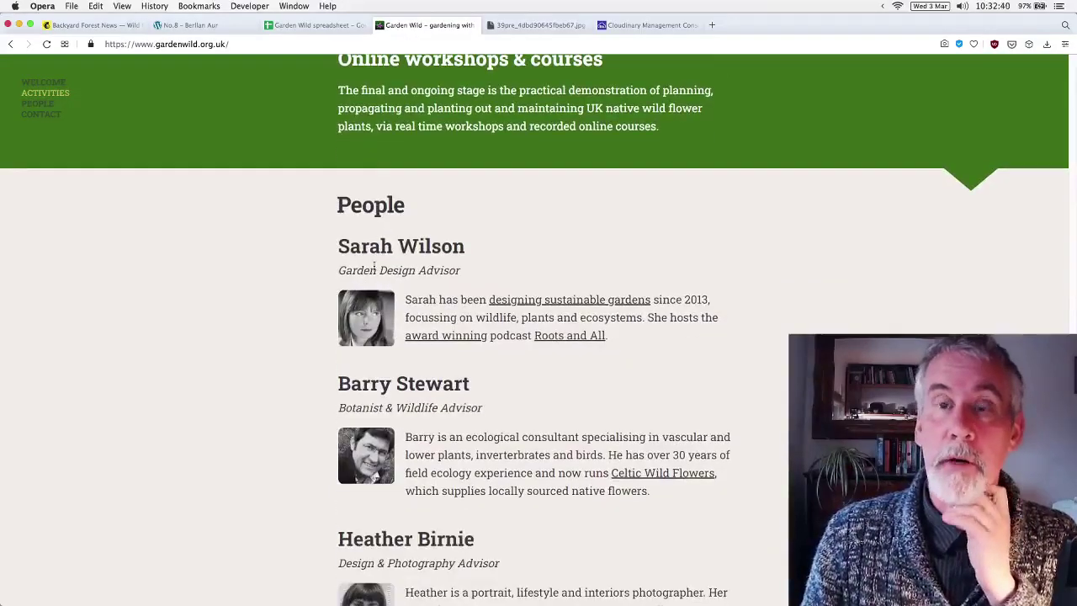
scroll(374, 268, "down", 1)
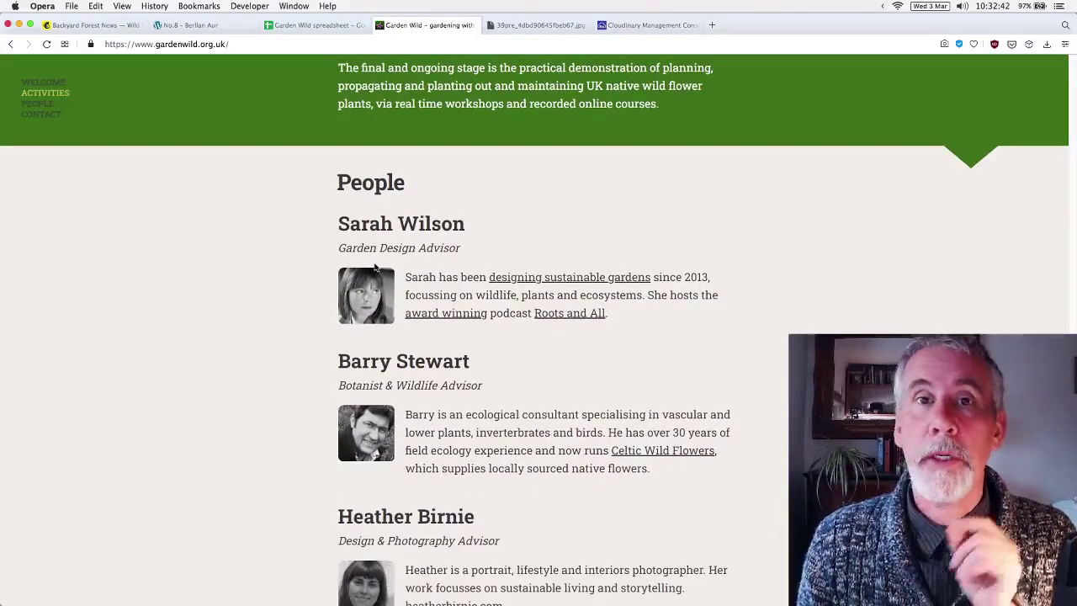
scroll(375, 267, "down", 1)
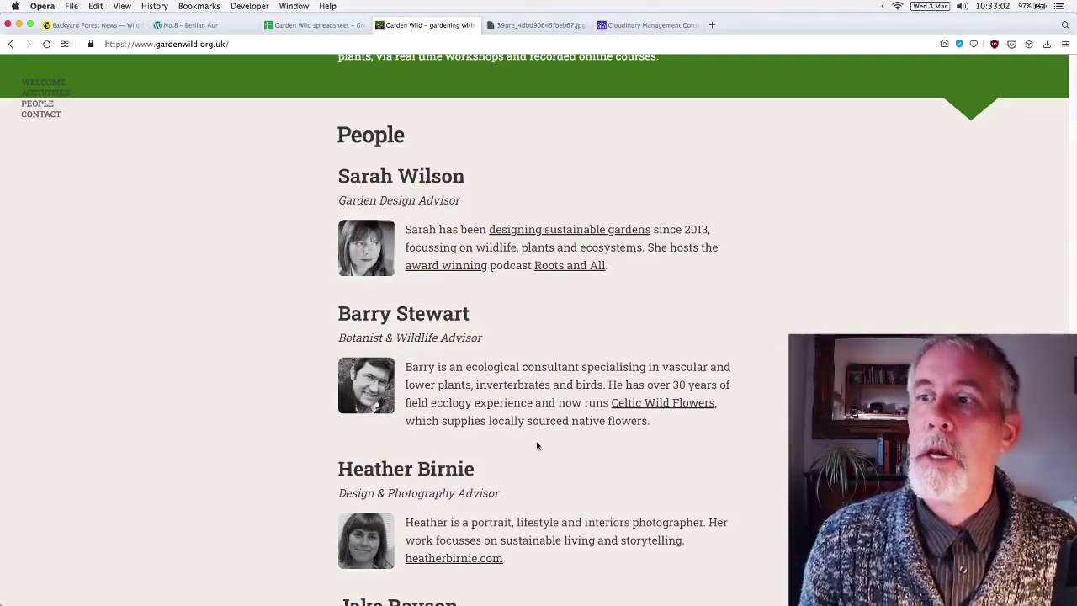
scroll(536, 446, "down", 2)
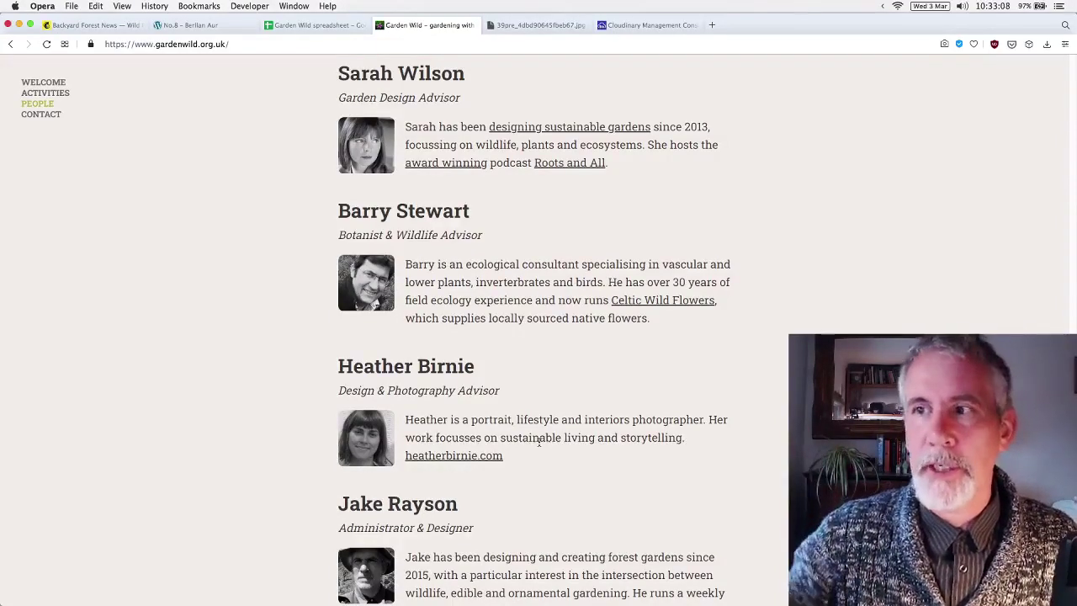
scroll(568, 412, "down", 1)
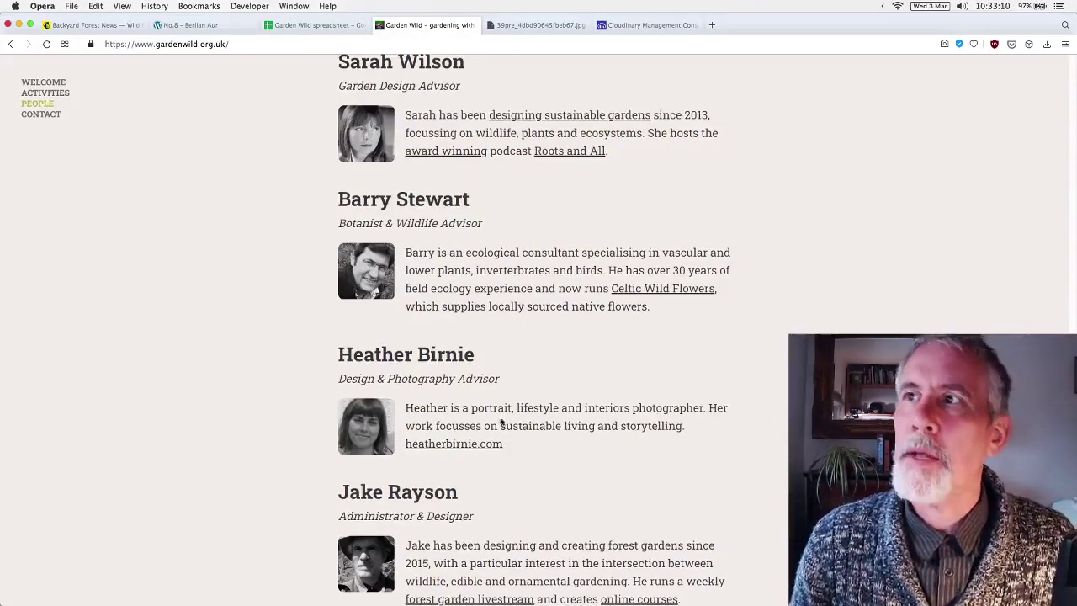
scroll(501, 421, "down", 4)
scroll(500, 421, "up", 12)
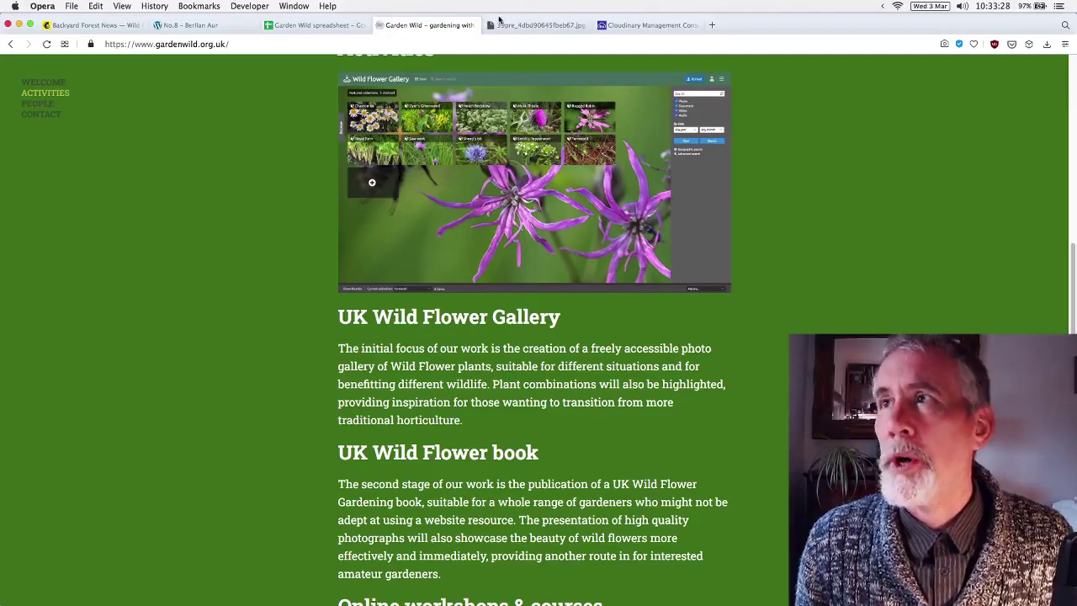
- In the Cloudinary tab, go up from berllanaur to the library home showing five folders and 2,947 assets
left_click(640, 25)
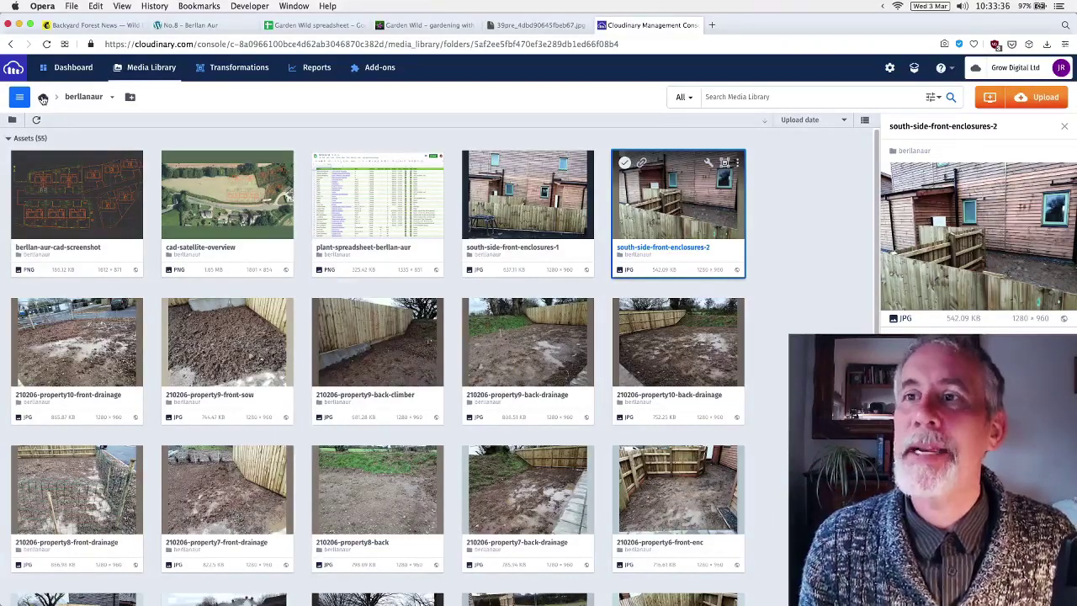
left_click(43, 99)
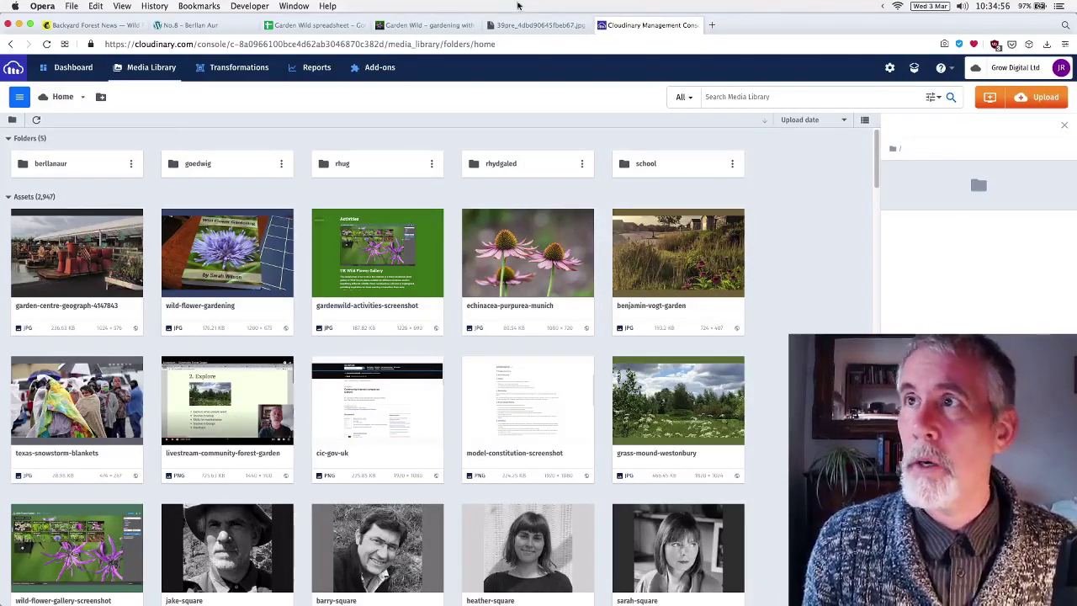
- Bring up the Garden Wild spreadsheet tab and select its full web address
left_click(291, 26)
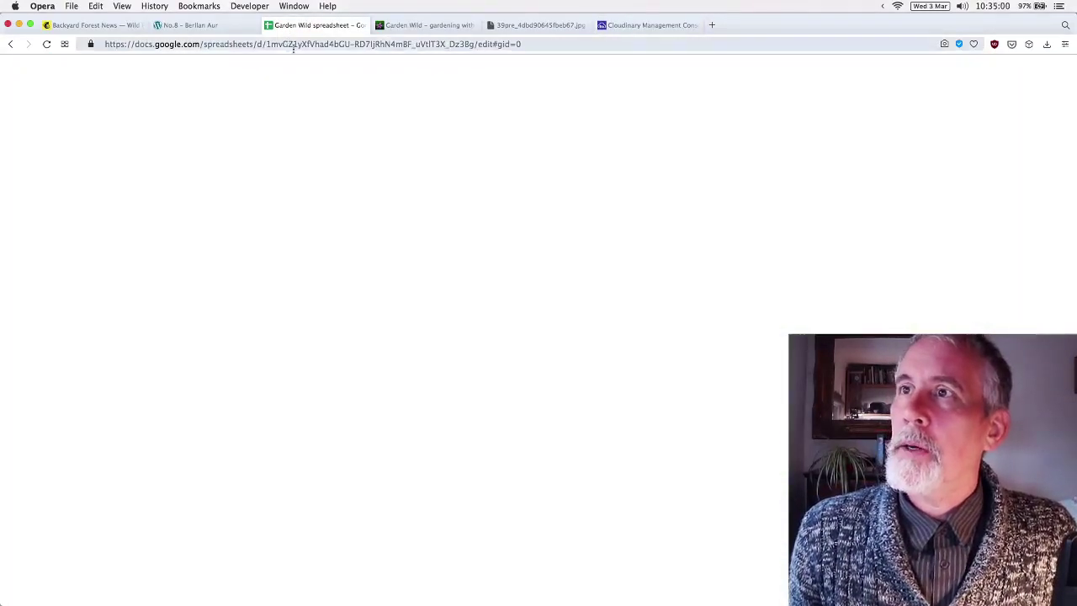
left_click(295, 44)
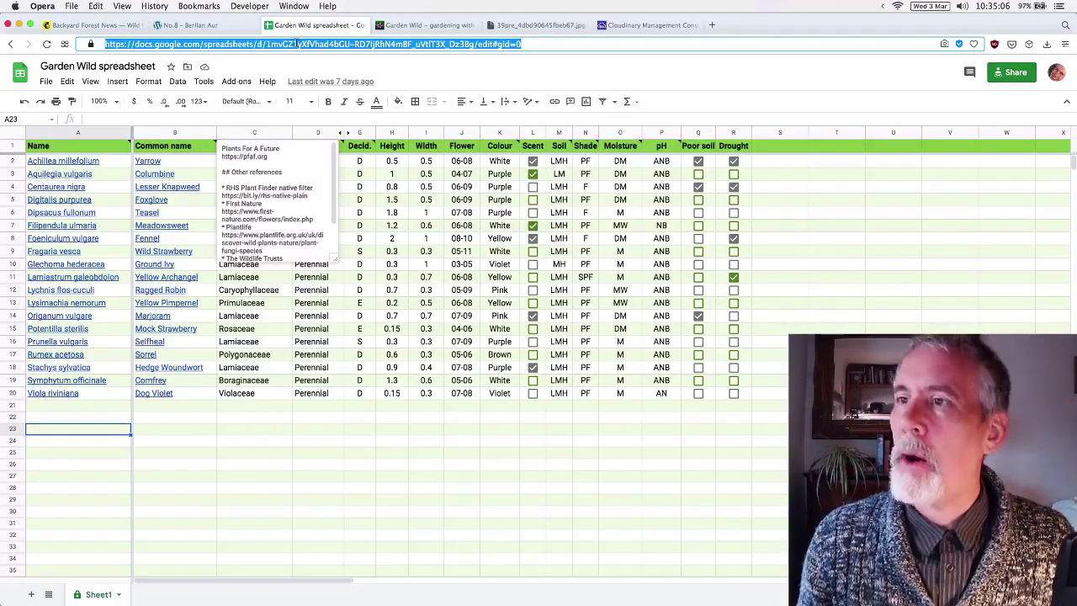
mouse_move(398, 592)
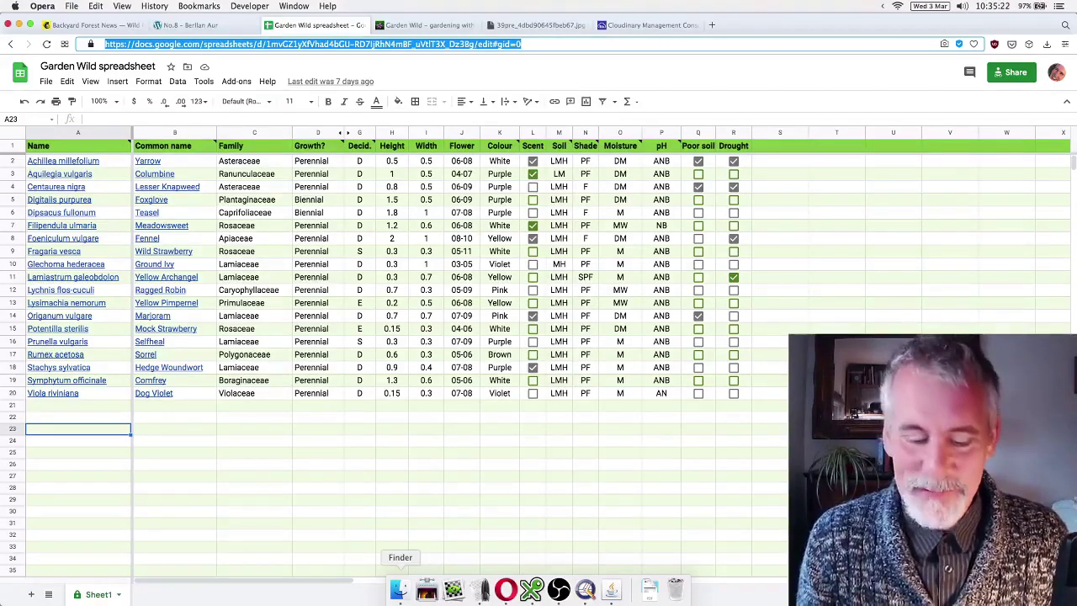
- Edit the suggested bit.ly/wild-flower link into bit.ly/garden-wild-spreadsheet and load it
type("bit.ly")
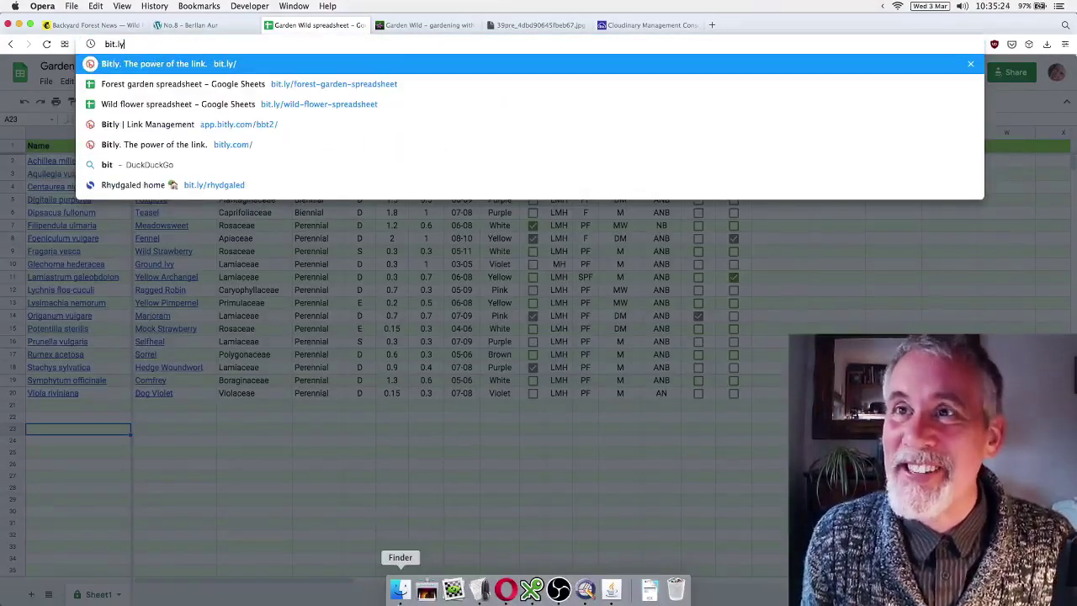
type("/")
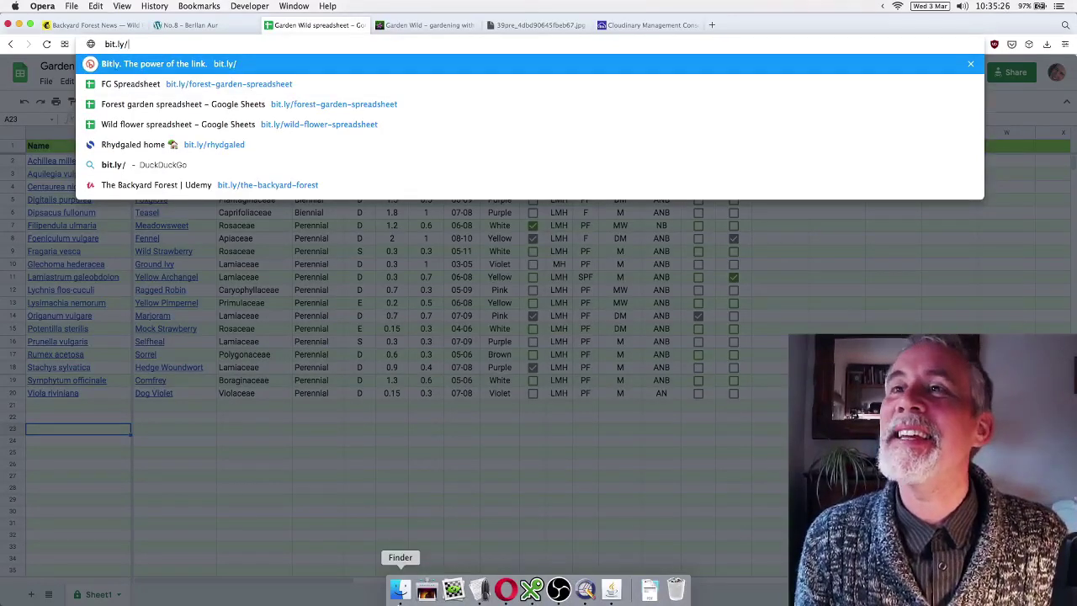
type("wild-")
key("Down")
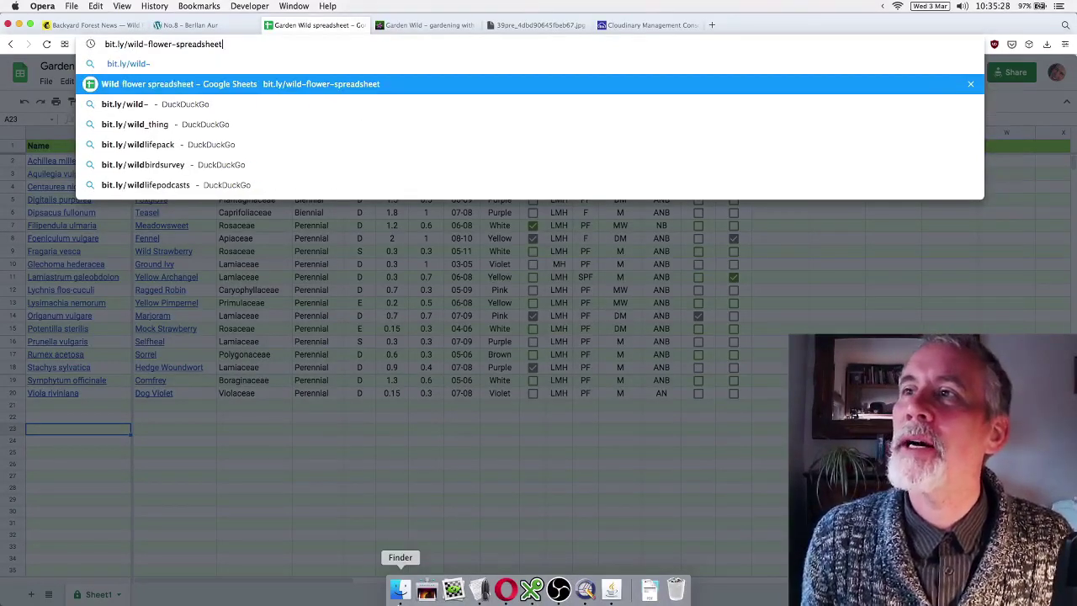
key("super+a")
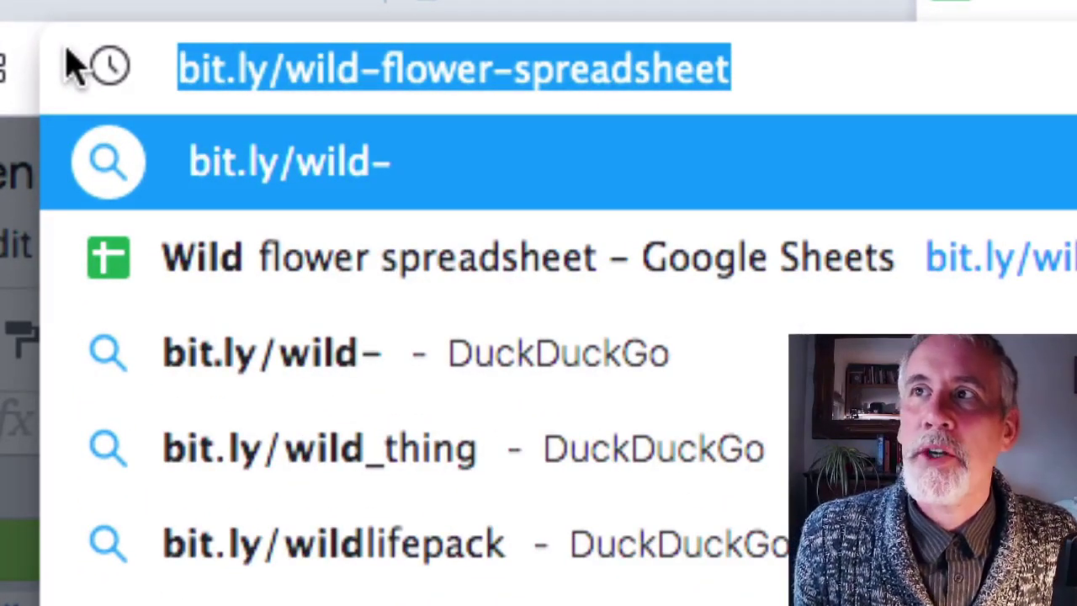
left_click(380, 74)
left_click_drag(290, 69, 490, 69)
type("garden")
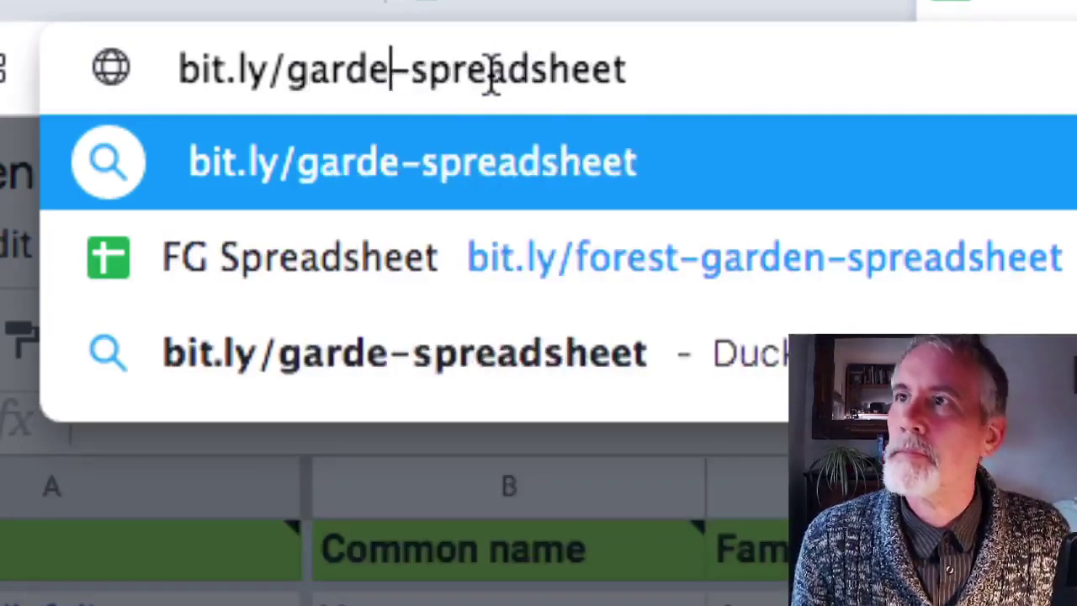
type("=w")
key("BackSpace")
key("BackSpace")
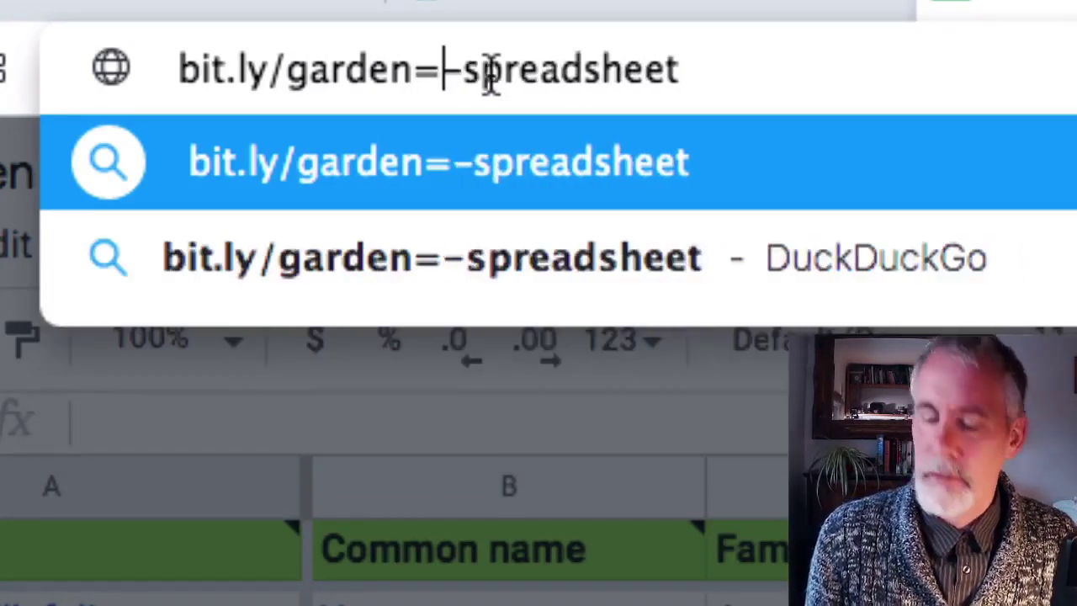
type("-wil")
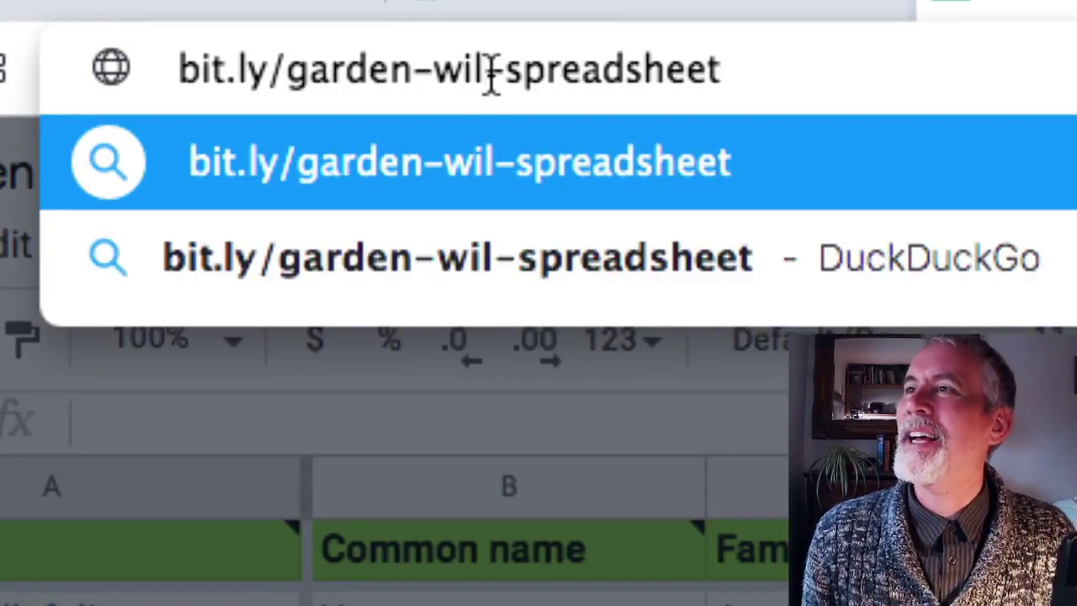
type("d")
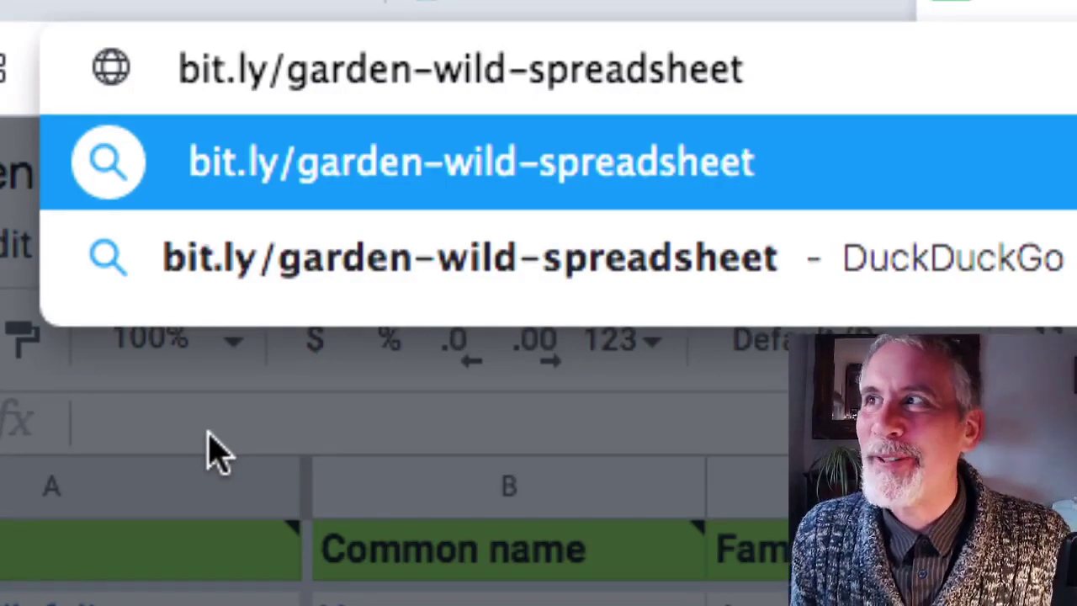
key("Return")
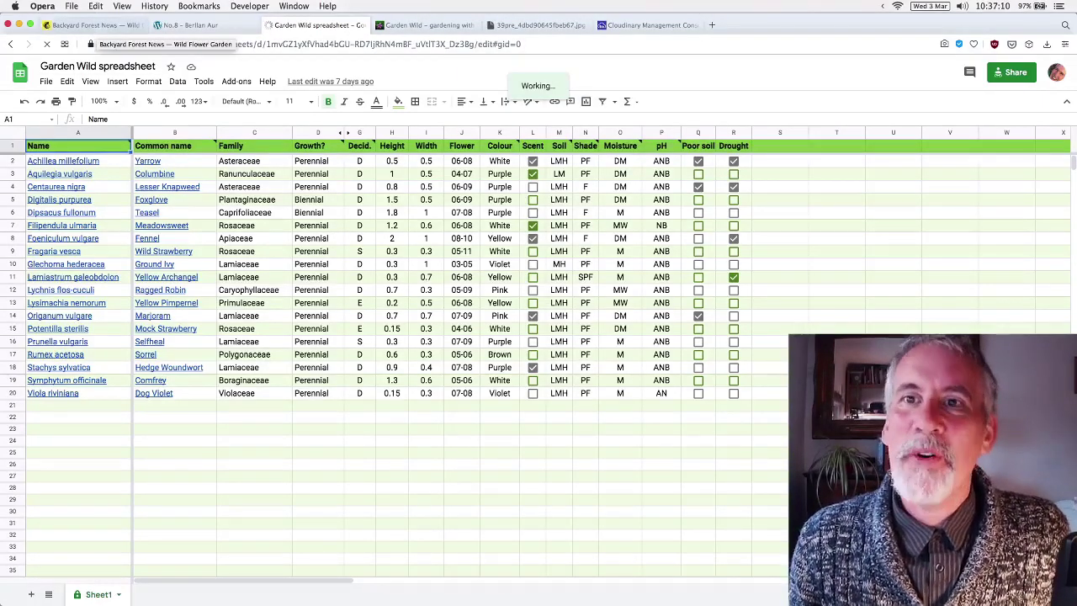
- Cycle through open apps, then open the Backyard Forest News tab's Woodland/forest garden livestream issue
key("super+Tab")
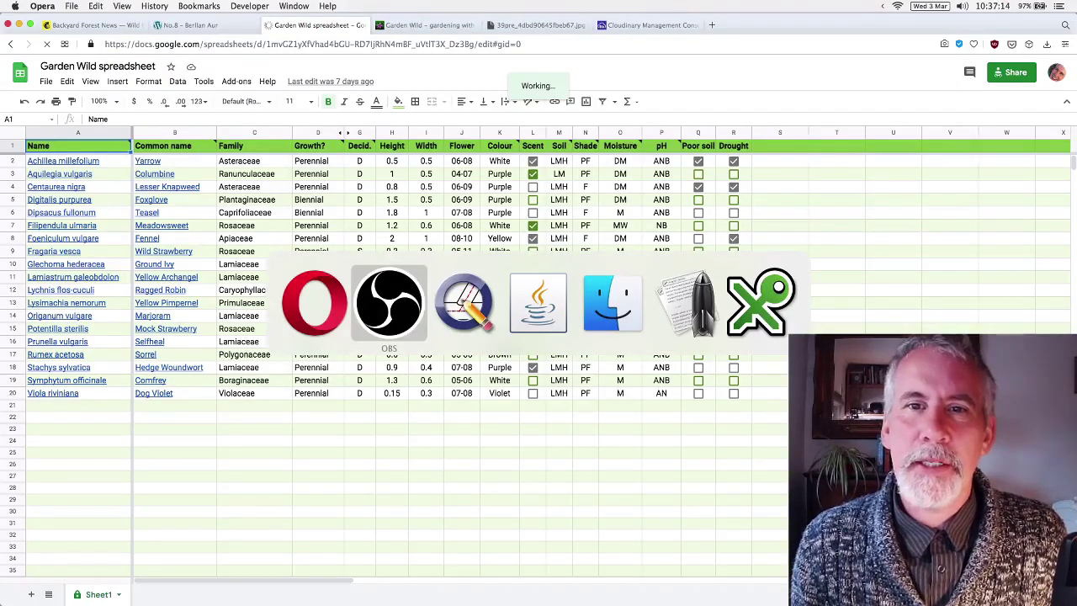
key("super+Tab")
key("super+Tab")
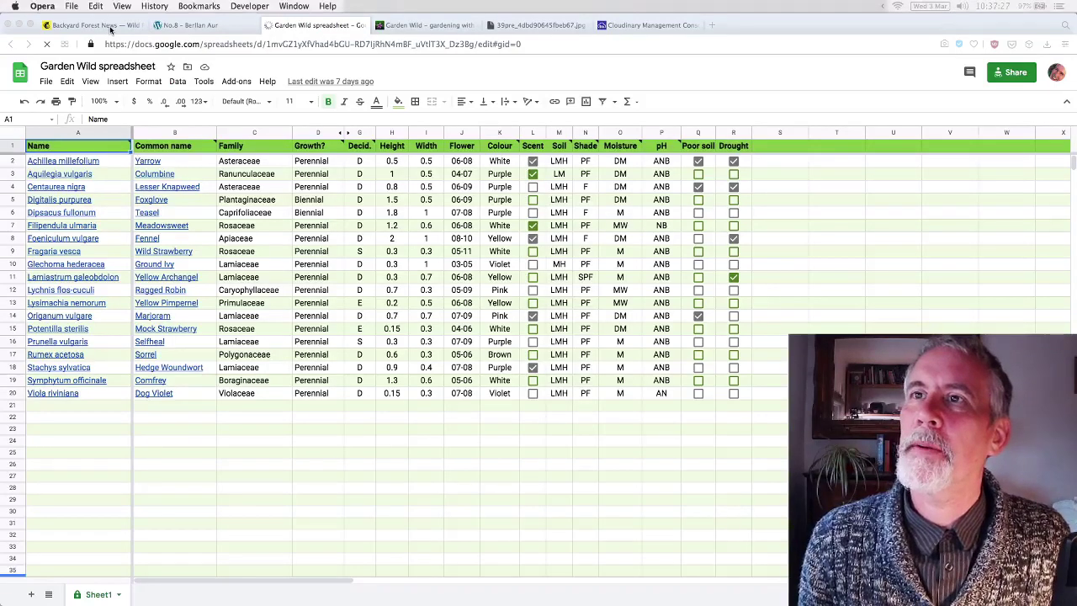
left_click(111, 29)
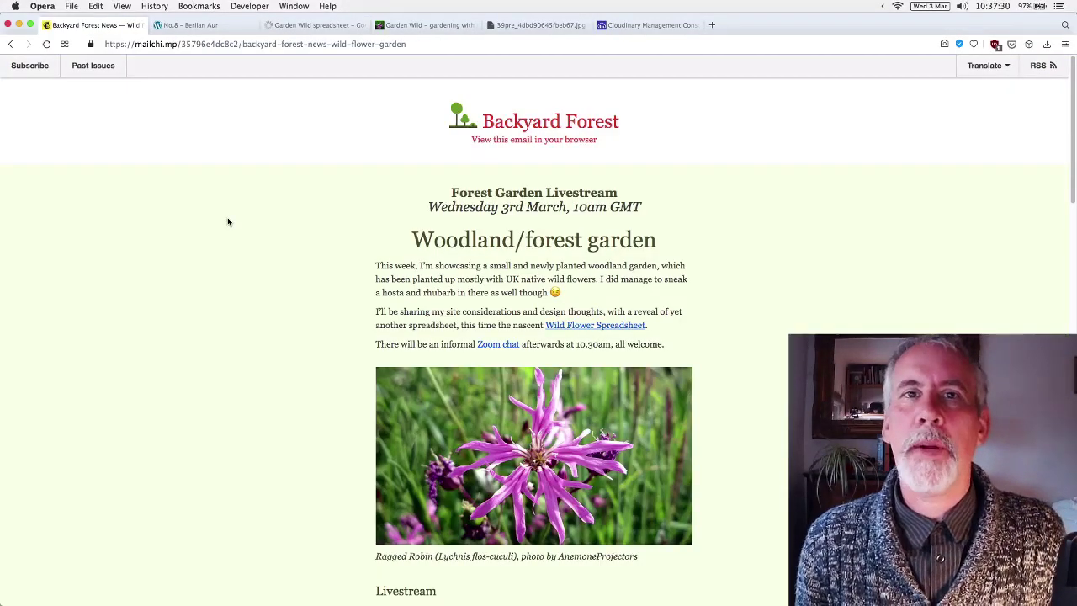